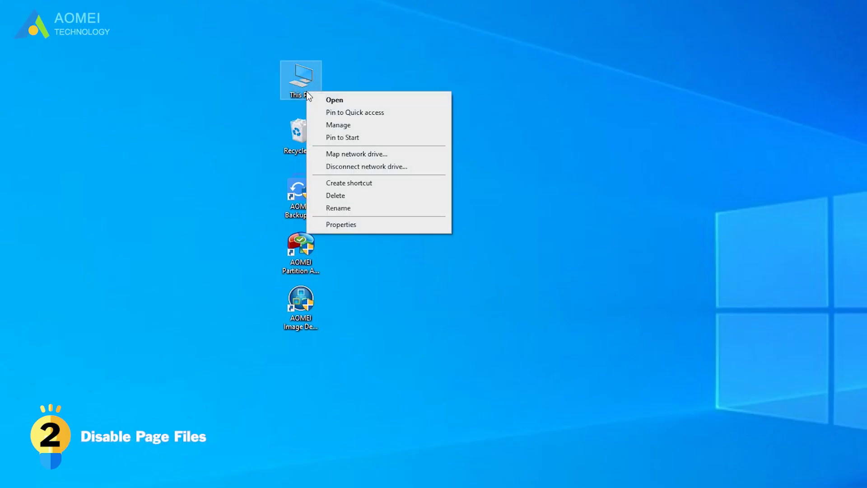
Turn off automatic paging file management and set drive C: to No paging file
{"action": "left_click", "coordinate": [323, 230]}
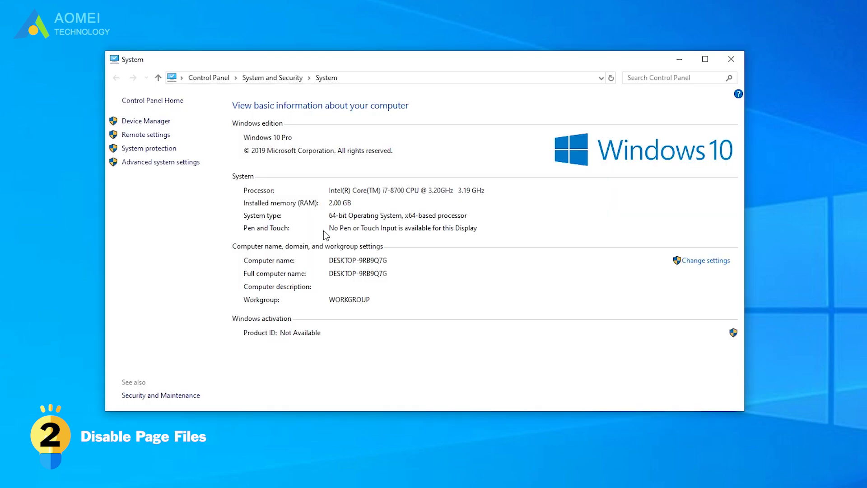
{"action": "left_click", "coordinate": [134, 166]}
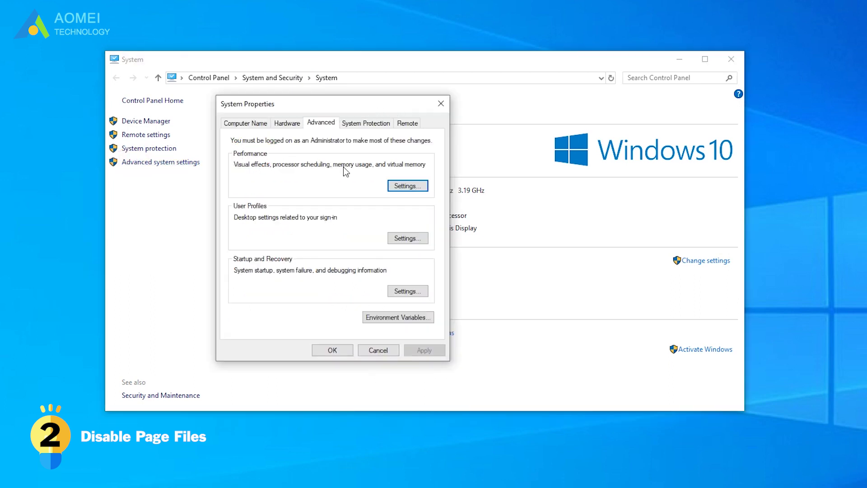
{"action": "left_click", "coordinate": [408, 185]}
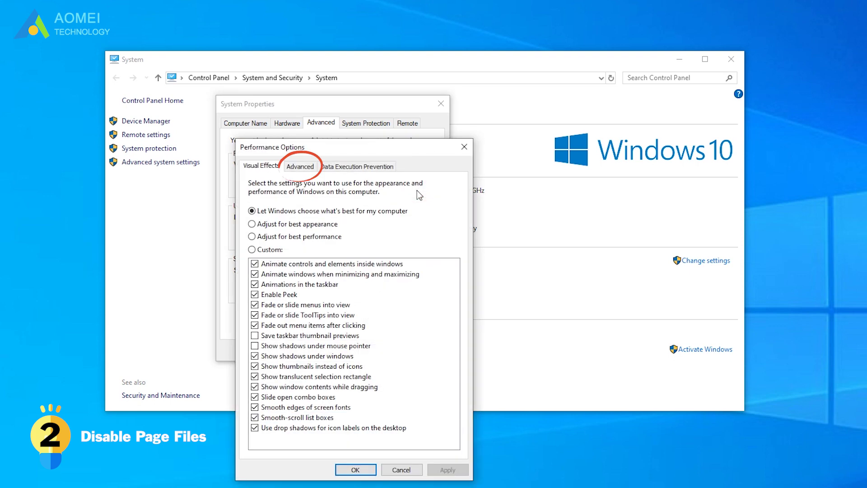
{"action": "left_click", "coordinate": [299, 167]}
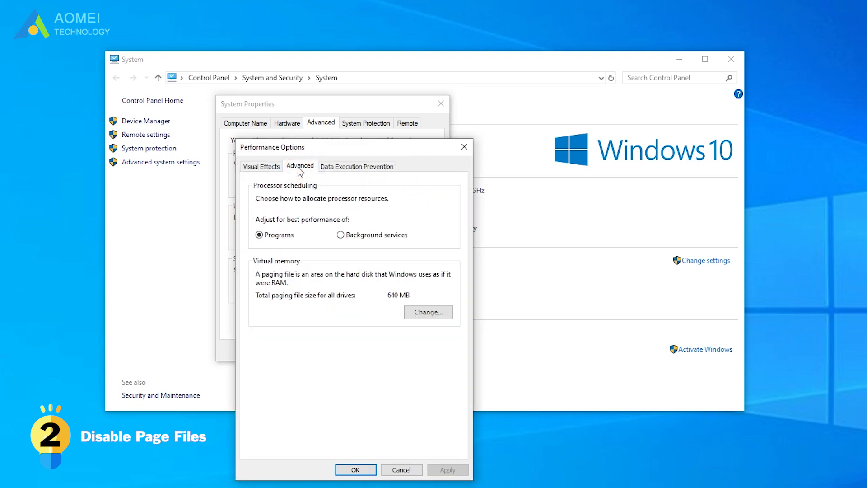
{"action": "left_click", "coordinate": [432, 313]}
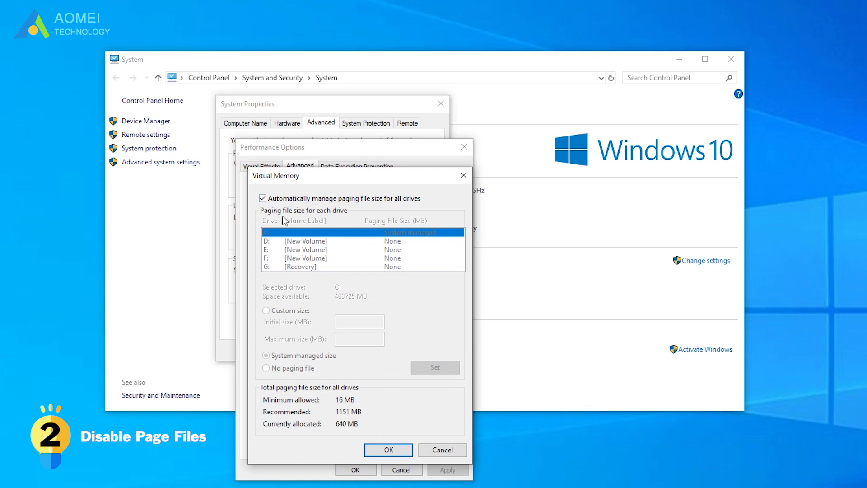
{"action": "left_click", "coordinate": [266, 199]}
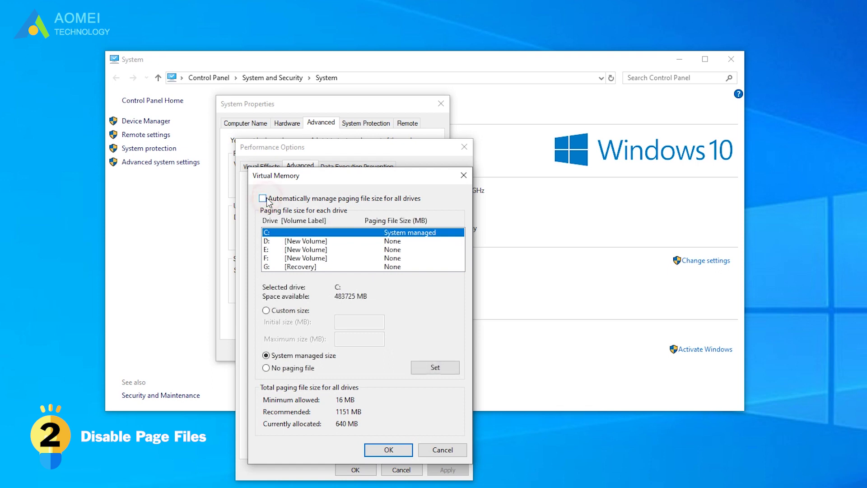
{"action": "left_click", "coordinate": [266, 368]}
{"action": "left_click", "coordinate": [378, 452]}
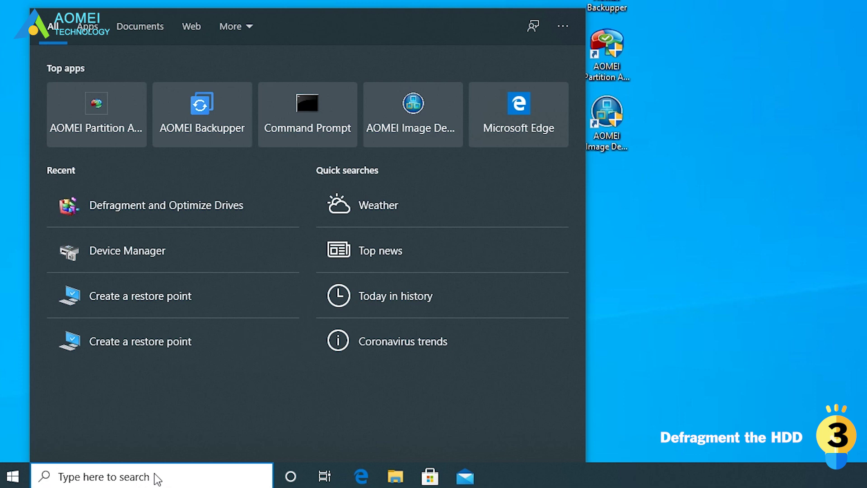
Search 'disk defragmenter', launch Defragment and Optimize Drives, and optimize drive C:
{"action": "type", "text": "disk d"}
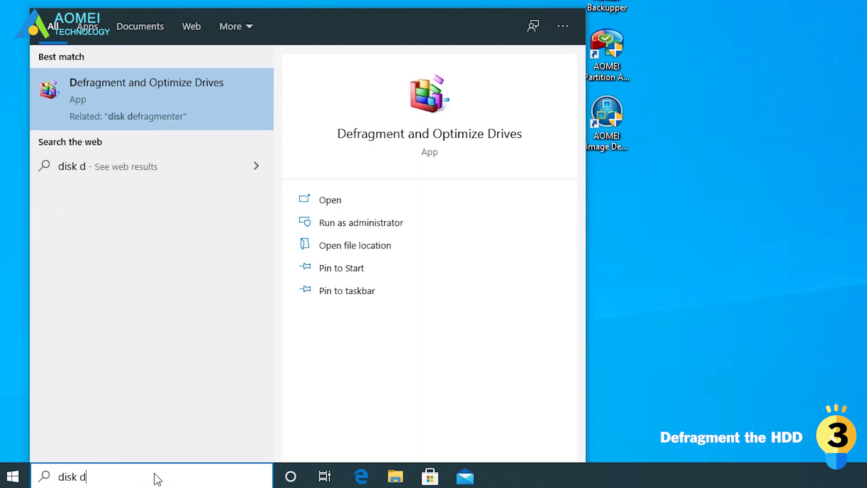
{"action": "type", "text": "efragme"}
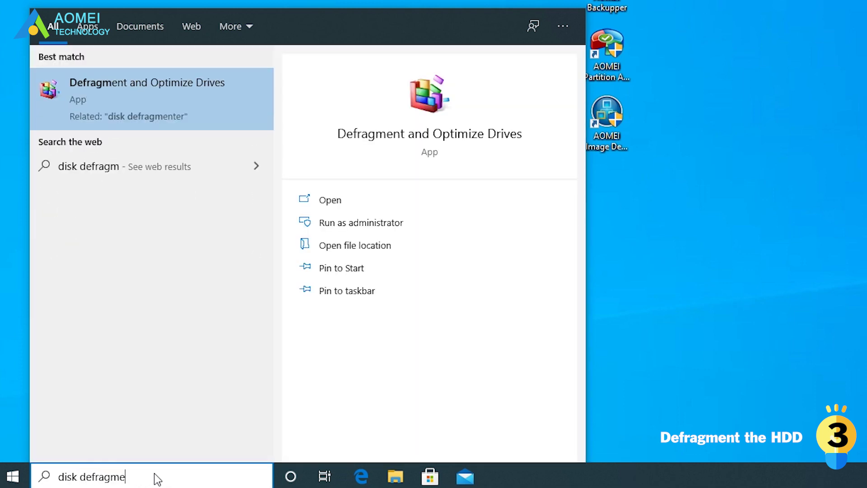
{"action": "type", "text": "nter"}
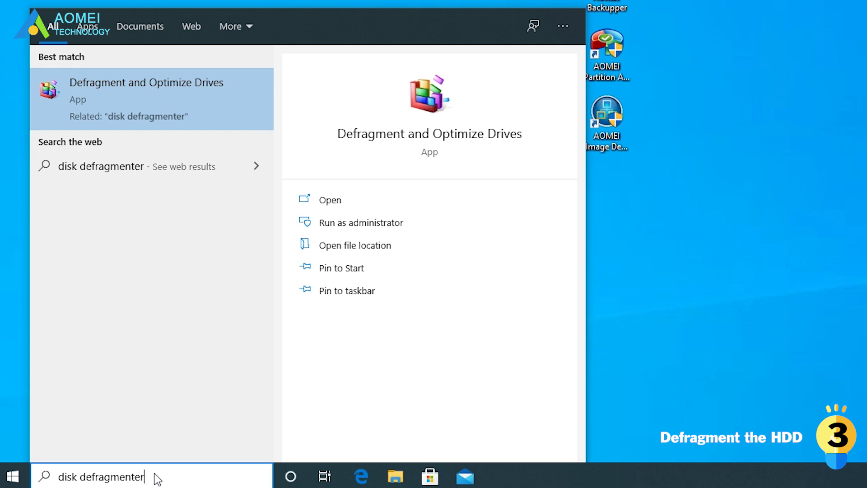
{"action": "left_click", "coordinate": [333, 198]}
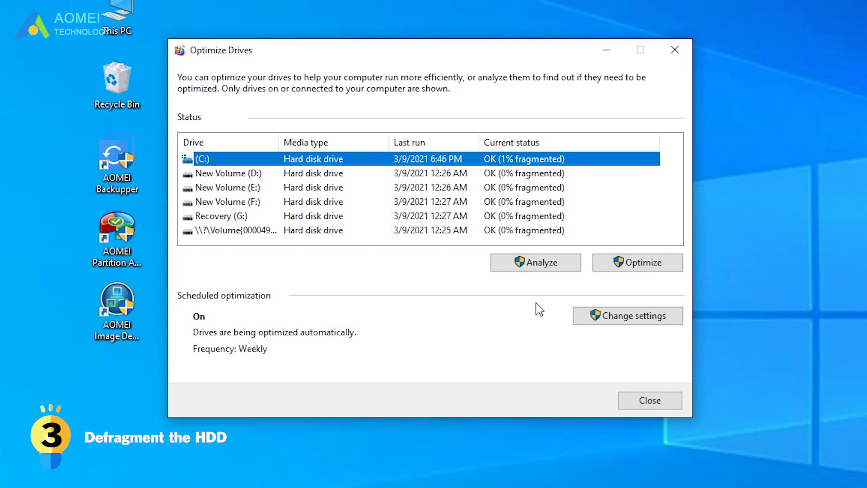
{"action": "left_click", "coordinate": [645, 266]}
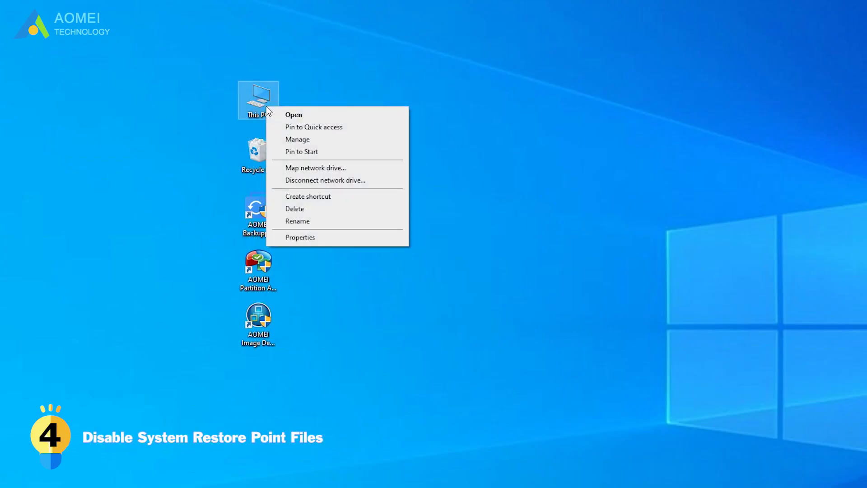
Disable system protection for Local Disk (C:) in its restore settings and apply the change
{"action": "left_click", "coordinate": [289, 238]}
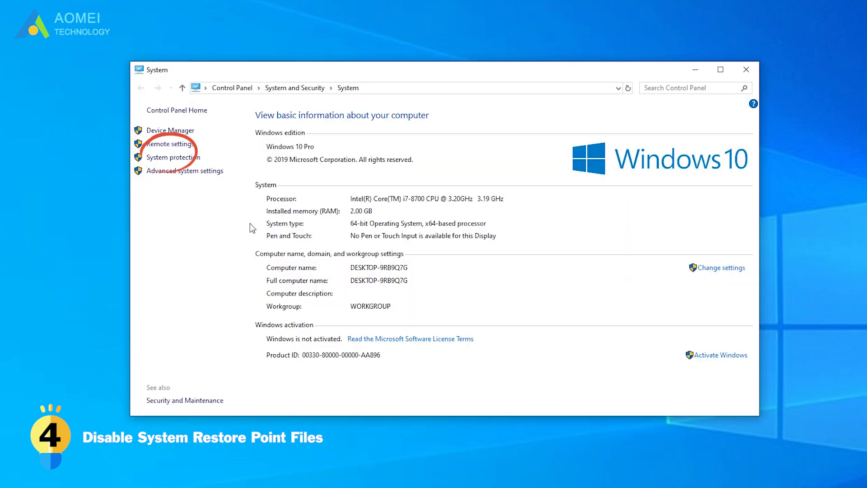
{"action": "left_click", "coordinate": [180, 159]}
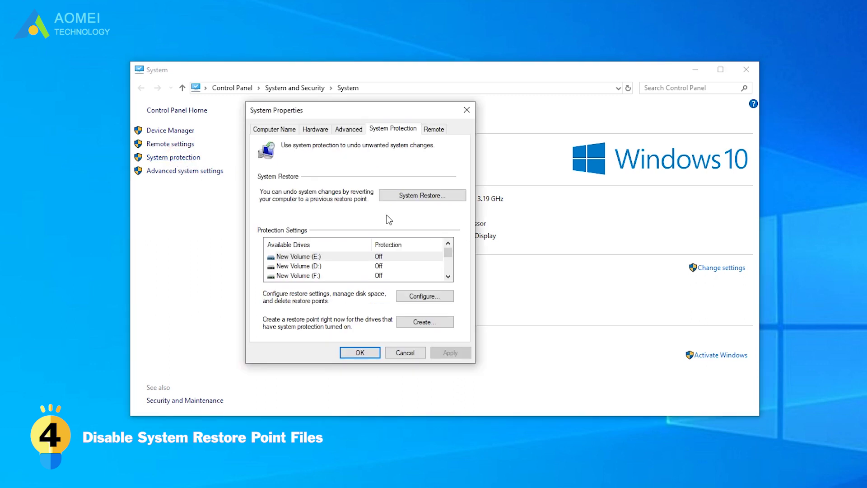
{"action": "scroll", "coordinate": [403, 270], "scroll_direction": "down", "scroll_amount": 1}
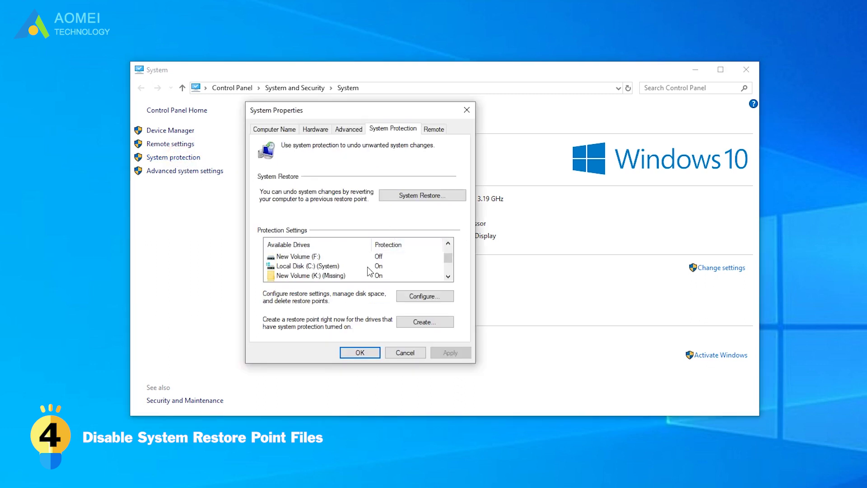
{"action": "left_click", "coordinate": [355, 269]}
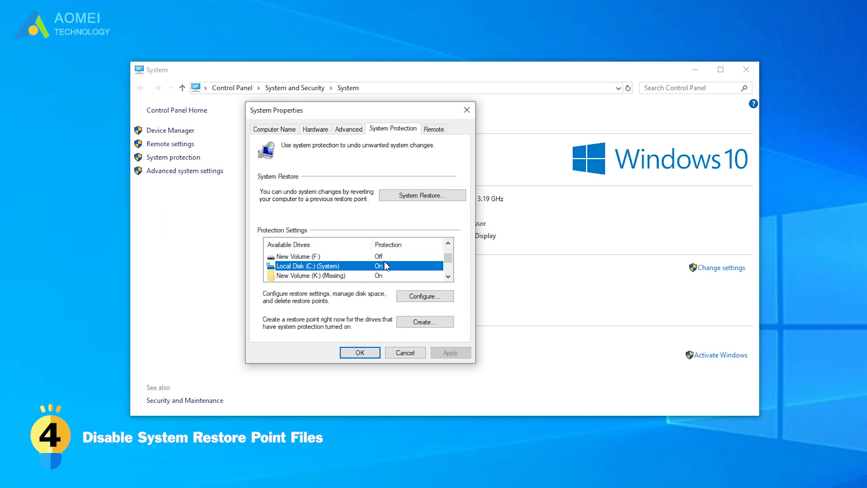
{"action": "left_click", "coordinate": [432, 297]}
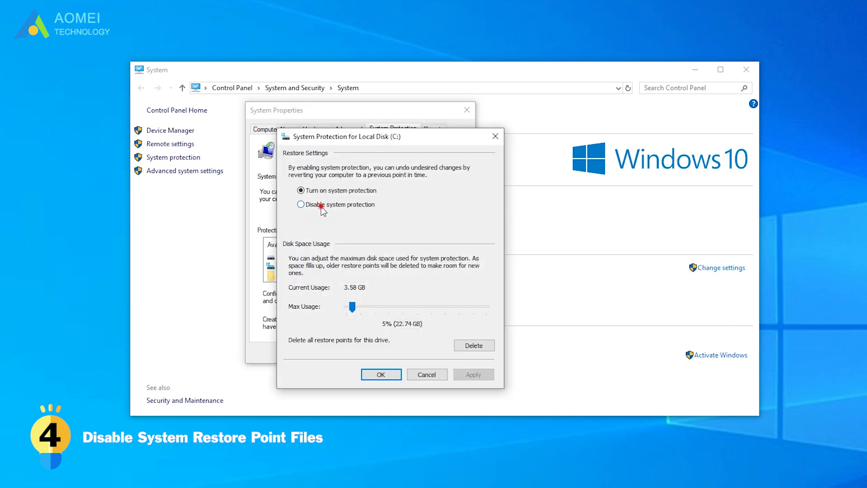
{"action": "left_click", "coordinate": [302, 205]}
{"action": "left_click", "coordinate": [472, 375]}
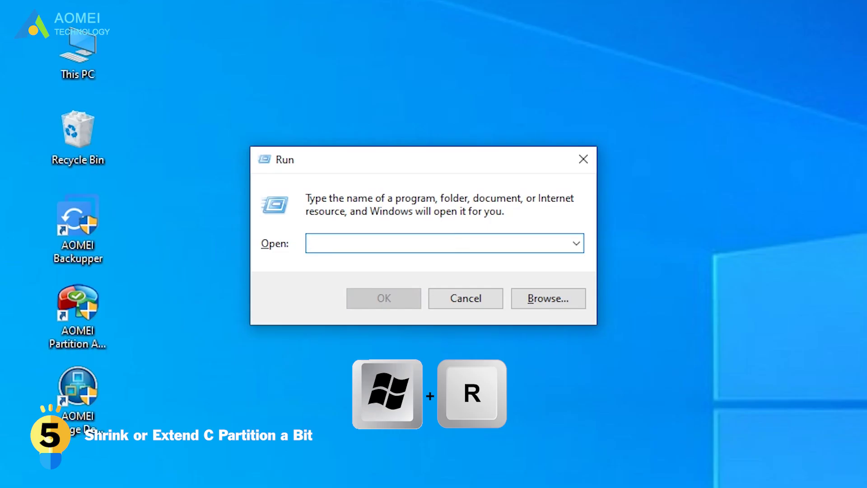
Open Disk Management with diskmgmt.msc and shrink the C: volume by 2000 MB
{"action": "type", "text": "disk"}
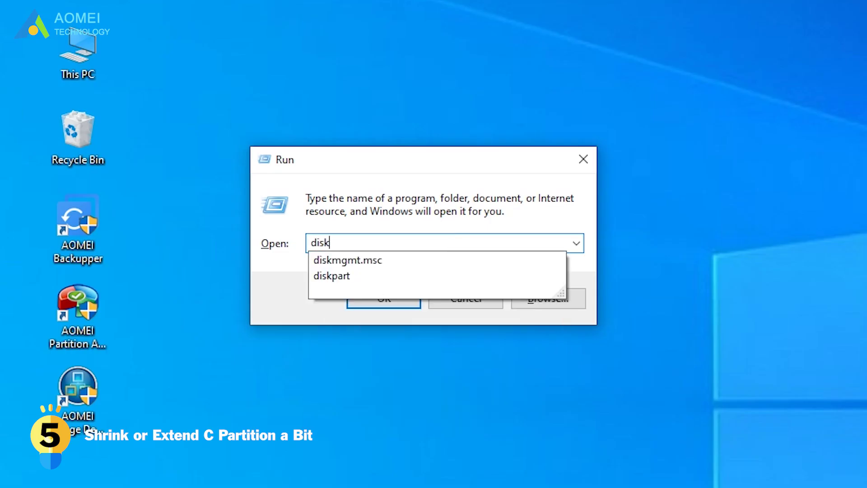
{"action": "type", "text": "mgmt"}
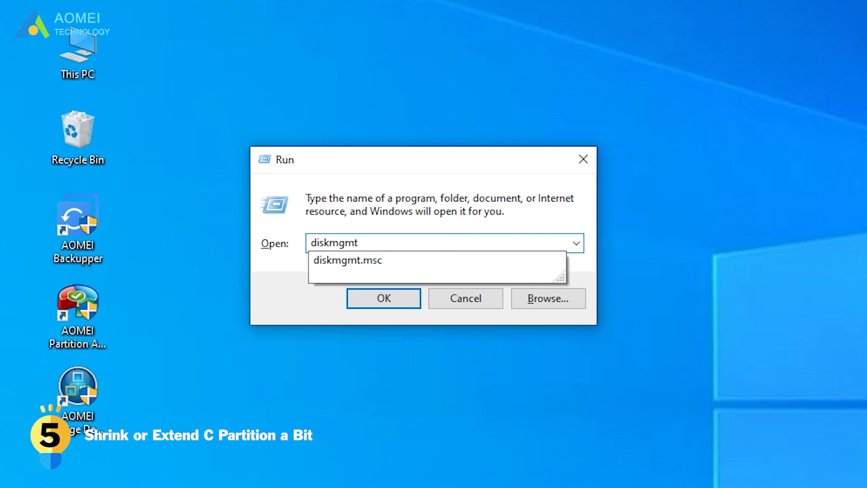
{"action": "type", "text": ".msc"}
{"action": "left_click", "coordinate": [456, 241]}
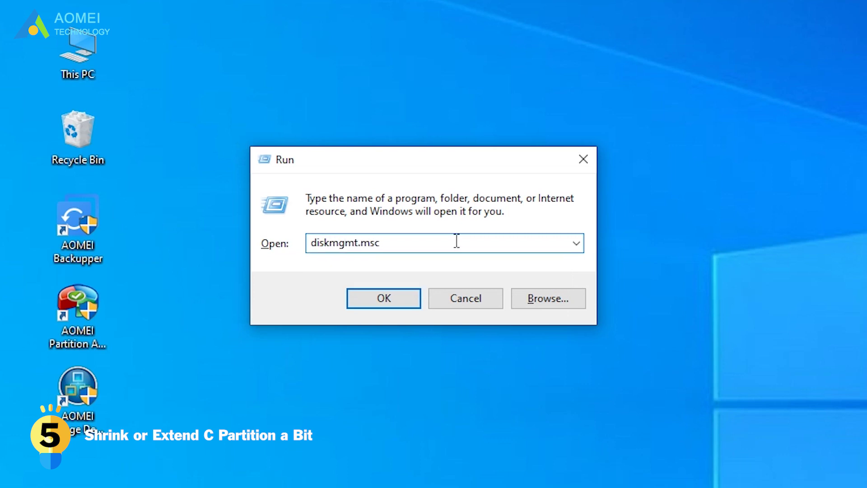
{"action": "key", "text": "Return"}
{"action": "right_click", "coordinate": [560, 286]}
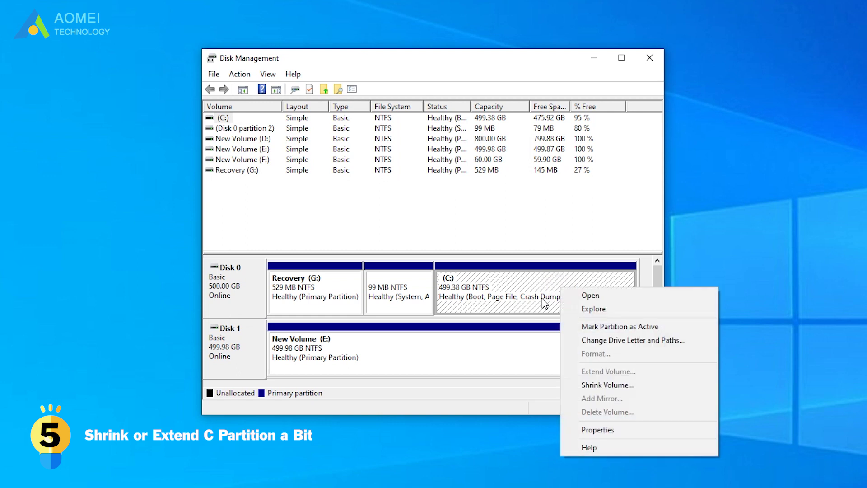
{"action": "left_click", "coordinate": [573, 384]}
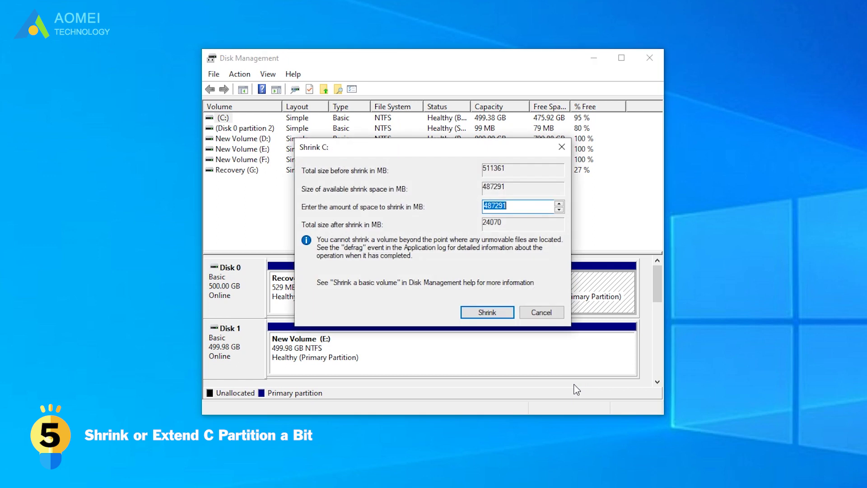
{"action": "type", "text": "2000"}
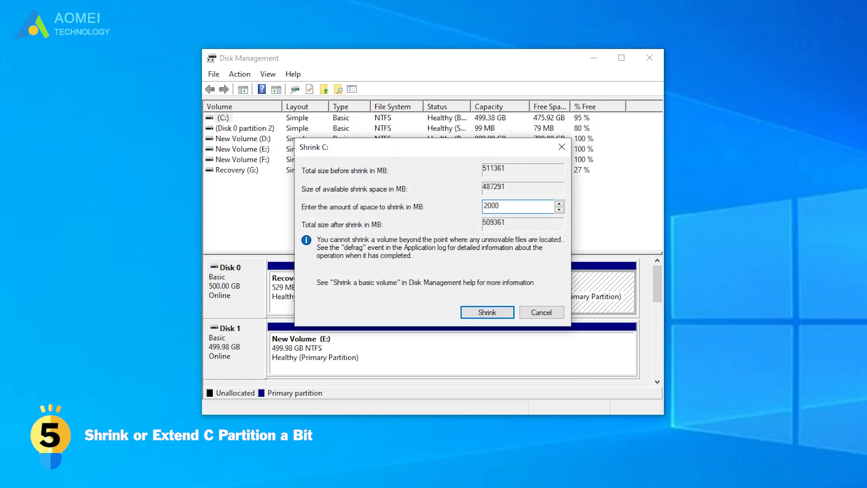
{"action": "left_click", "coordinate": [488, 313]}
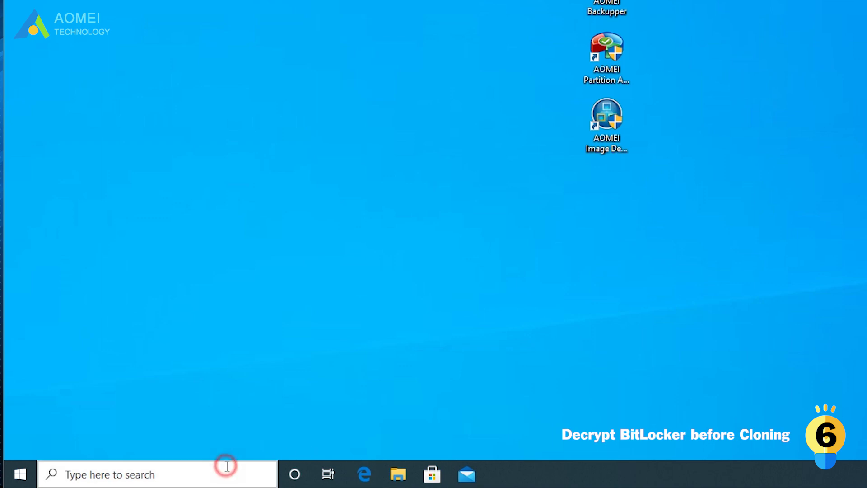
Search 'bitlocker' and open the Manage BitLocker page to check drive C:
{"action": "type", "text": "bit"}
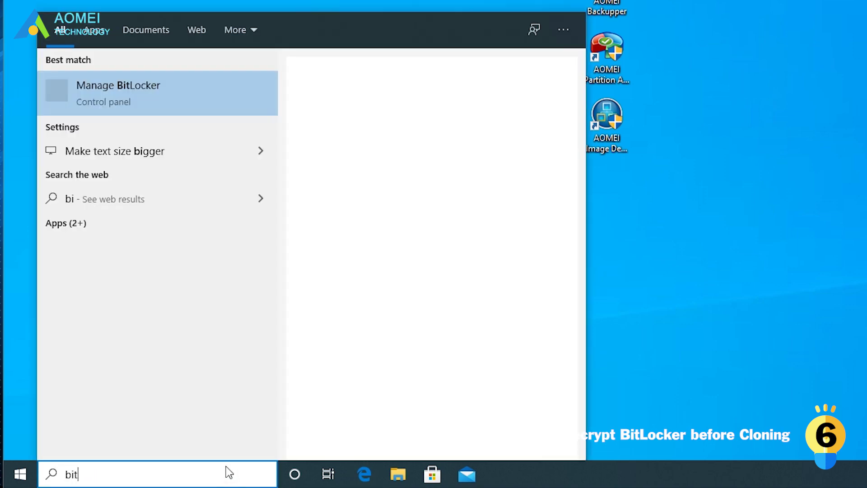
{"action": "type", "text": "locker"}
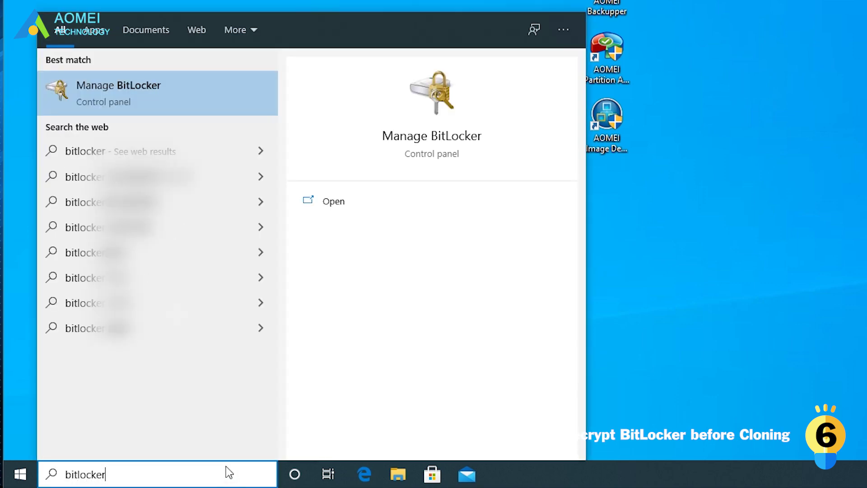
{"action": "left_click", "coordinate": [361, 209]}
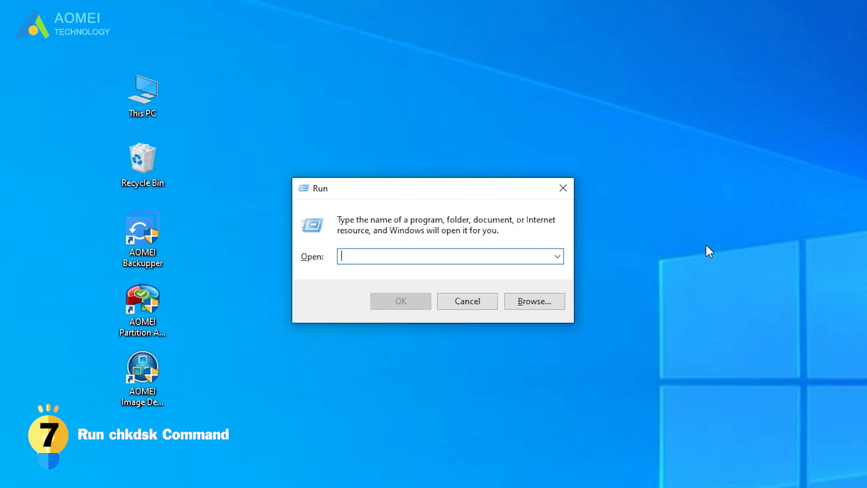
Launch an administrator Command Prompt via cmd and run chkdsk d: /f /r /x
{"action": "type", "text": "cmd"}
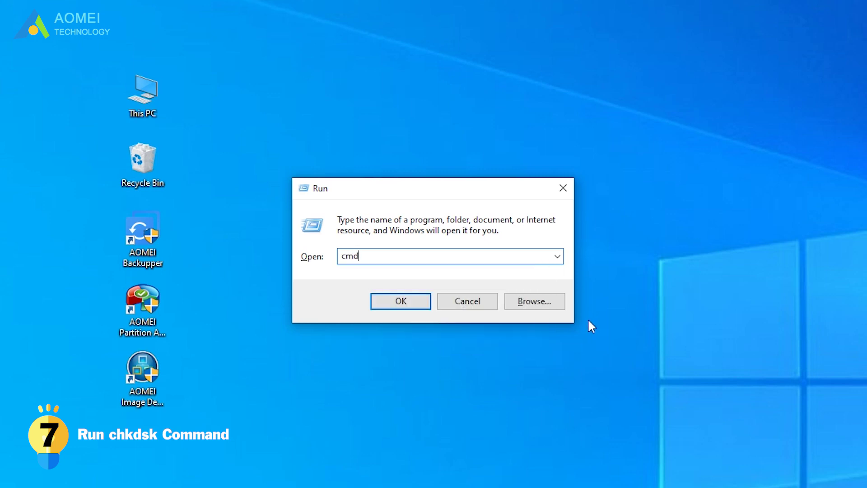
{"action": "key", "text": "ctrl+shift+Return"}
{"action": "type", "text": "chkdsk"}
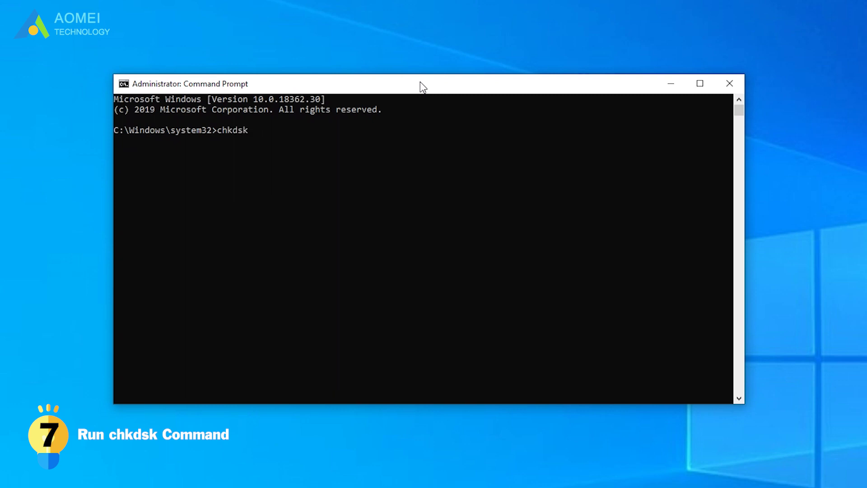
{"action": "key", "text": "Return"}
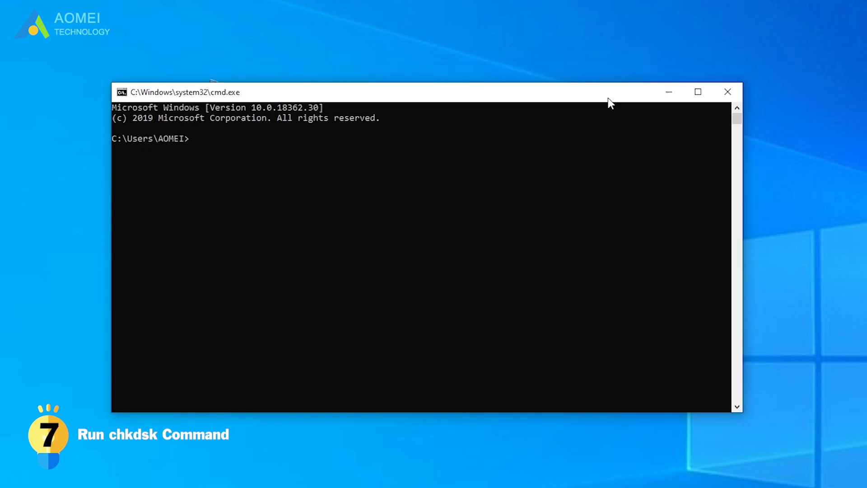
{"action": "type", "text": "chkdsk d: /f /r /x"}
{"action": "key", "text": "Return"}
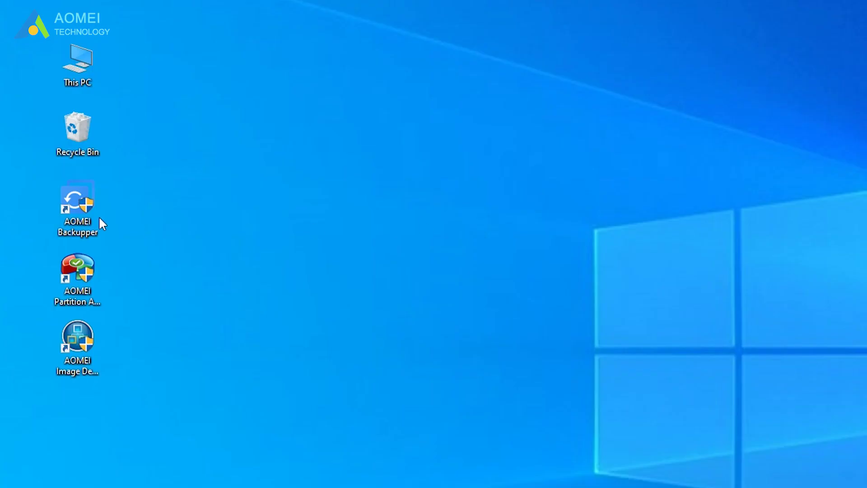
Launch AOMEI Backupper and start a Disk Clone from source Disk3 to destination Disk2
{"action": "double_click", "coordinate": [91, 217]}
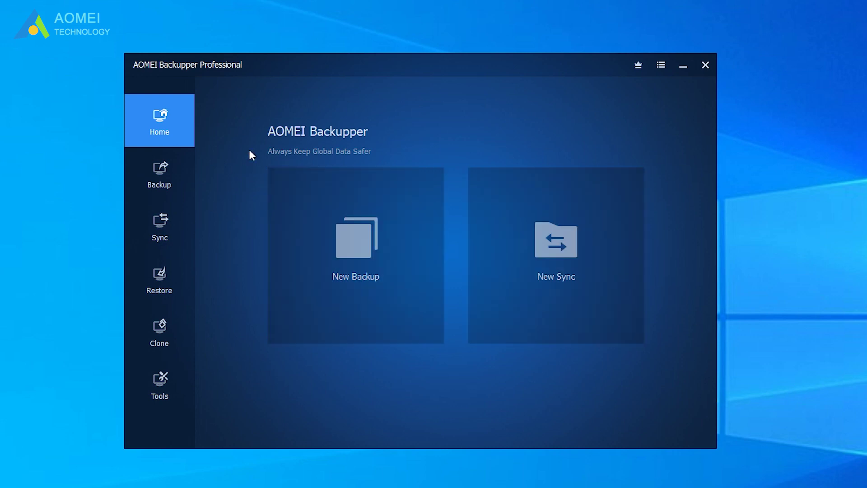
{"action": "left_click", "coordinate": [163, 338]}
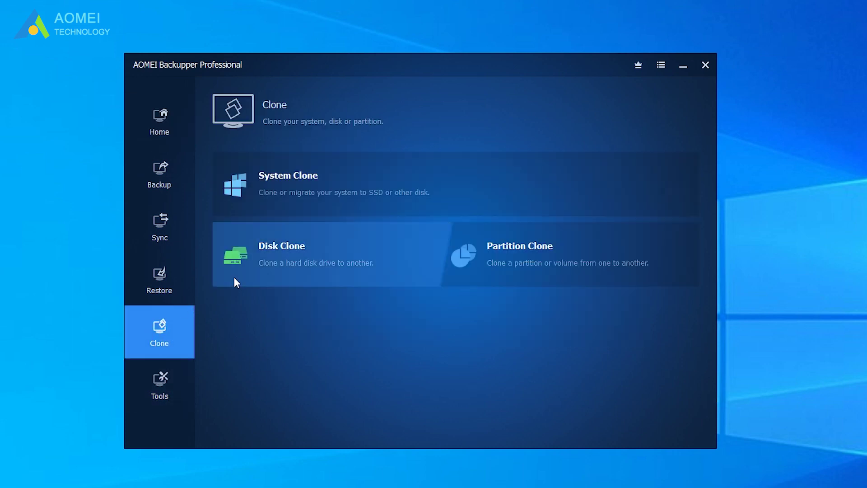
{"action": "left_click", "coordinate": [245, 271]}
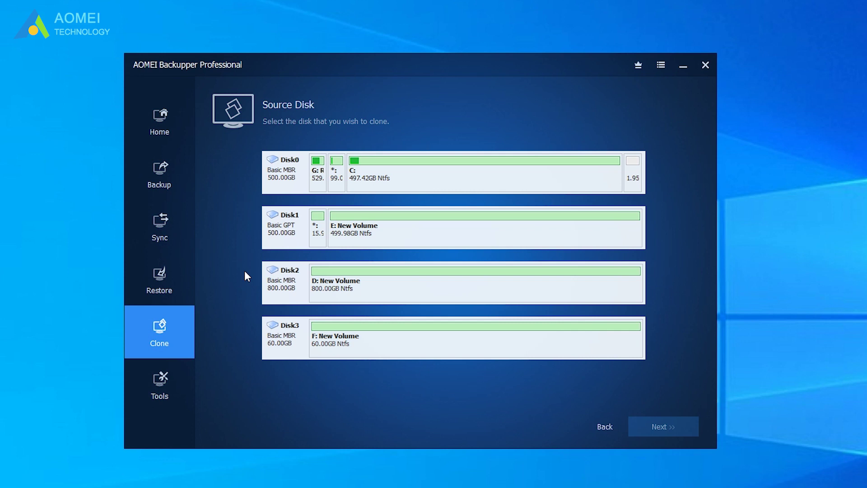
{"action": "left_click", "coordinate": [287, 343]}
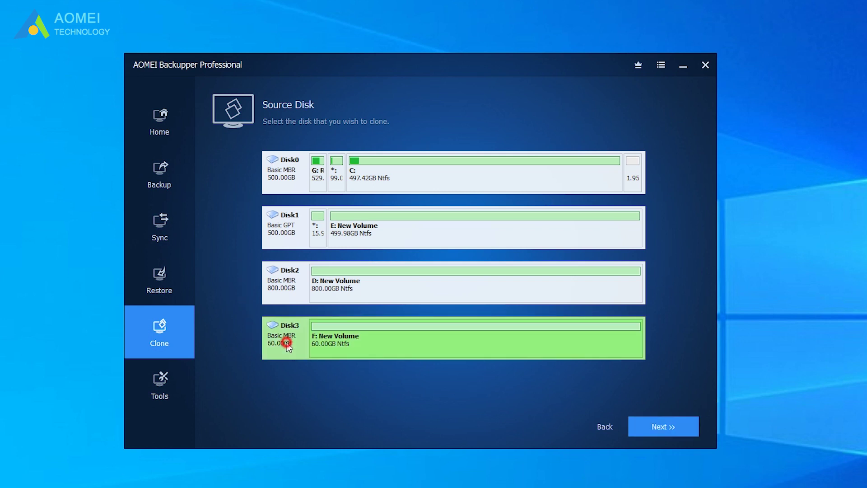
{"action": "left_click", "coordinate": [660, 425]}
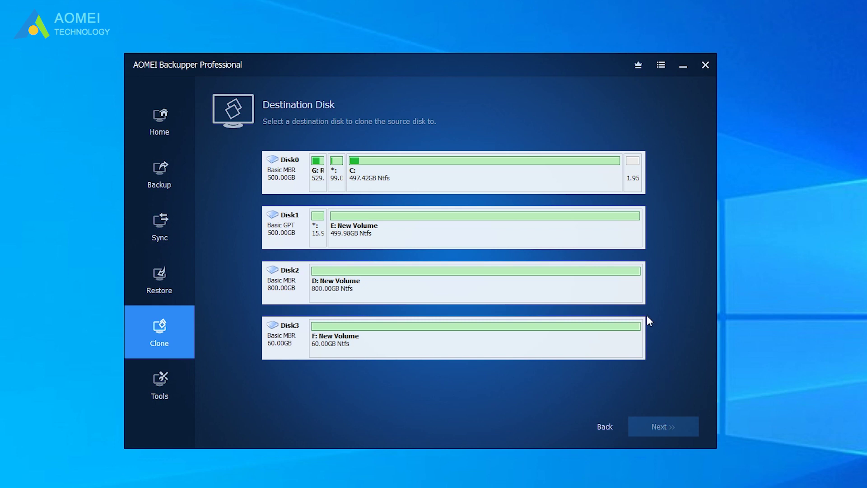
{"action": "left_click", "coordinate": [624, 293]}
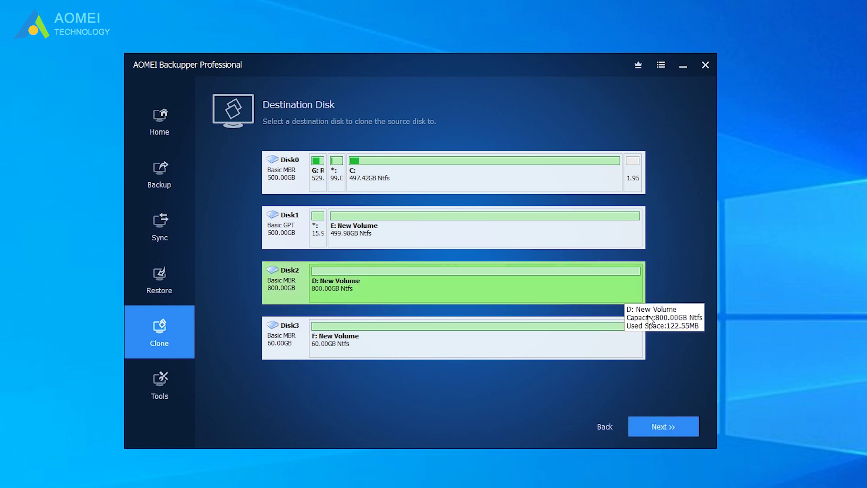
{"action": "left_click", "coordinate": [676, 428]}
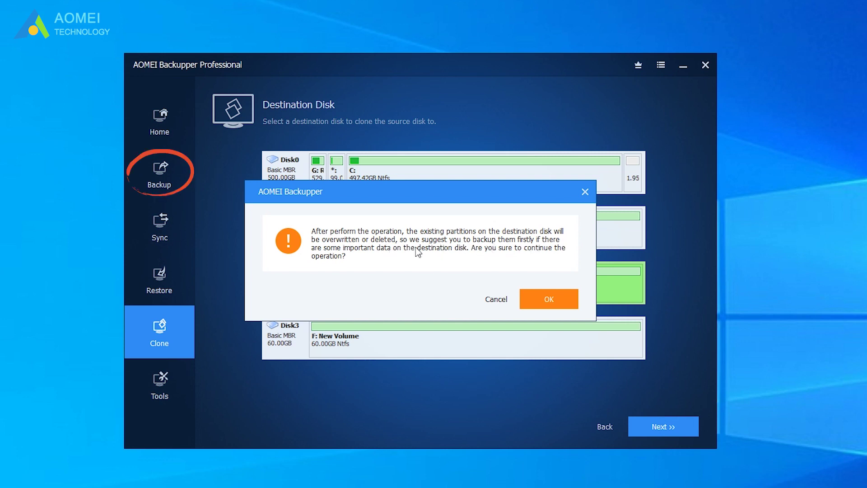
Accept the Disk2 overwrite warning, enable SSD Alignment, and start the clone
{"action": "left_click", "coordinate": [544, 302]}
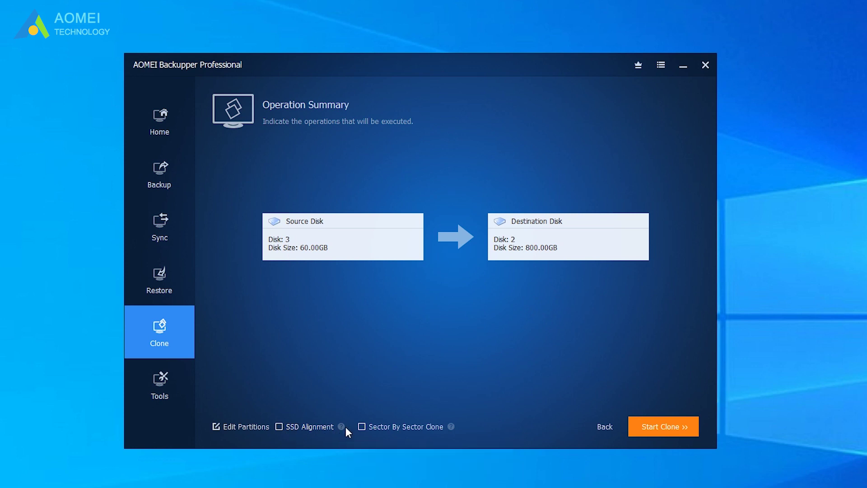
{"action": "mouse_move", "coordinate": [342, 428]}
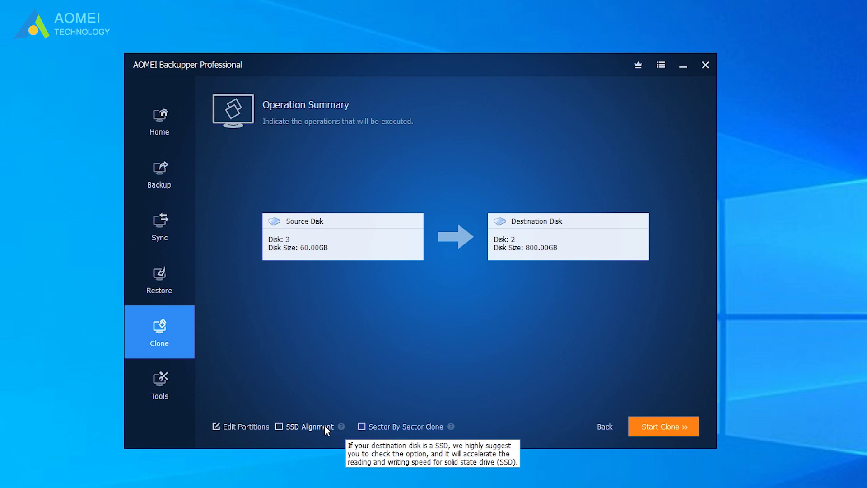
{"action": "left_click", "coordinate": [321, 426]}
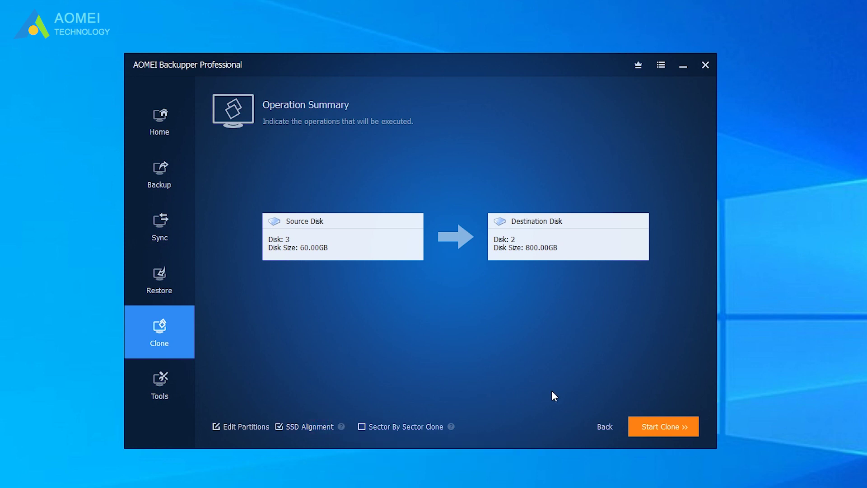
{"action": "left_click", "coordinate": [657, 434]}
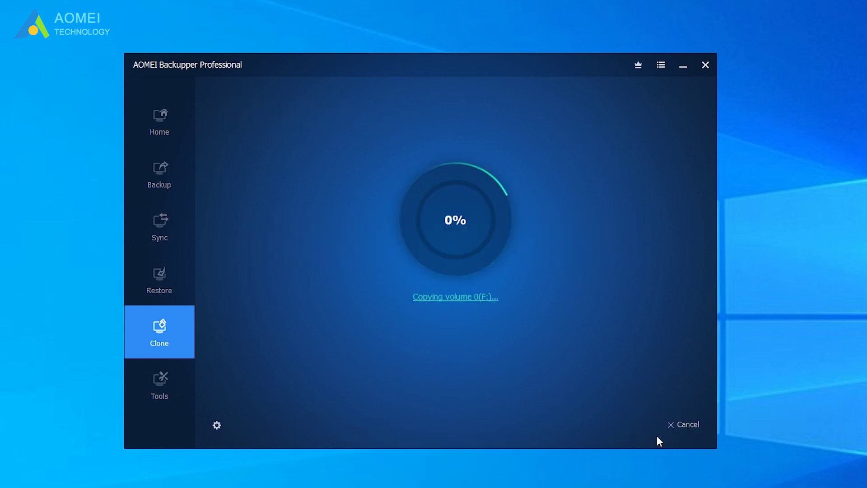